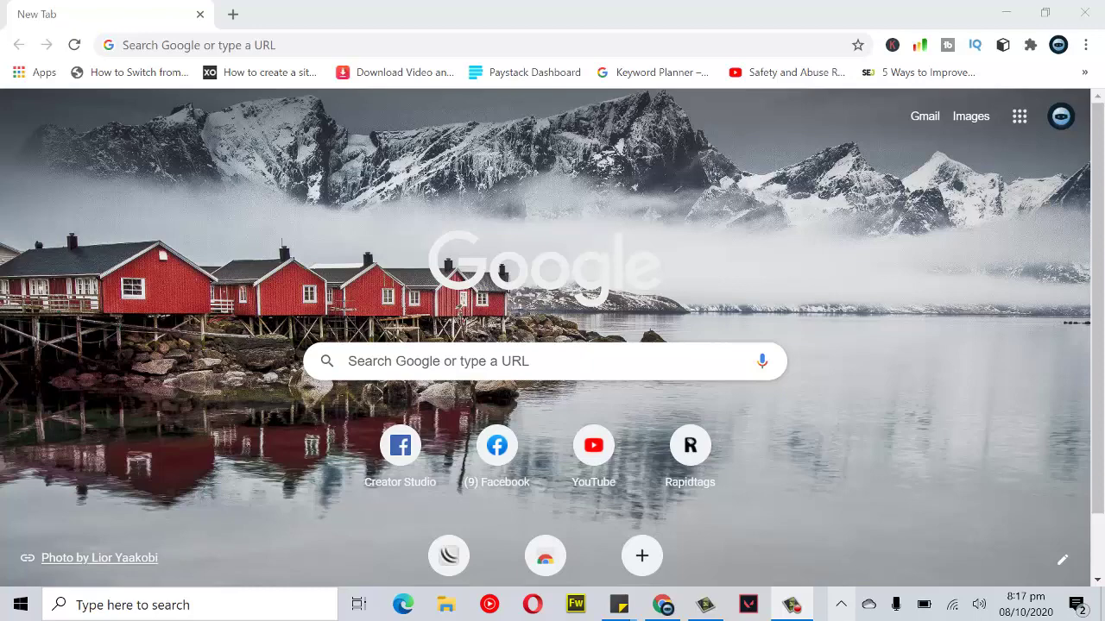
- Open Facebook and start a photo story using the group-people illustration from the Videos folder
click(484, 449)
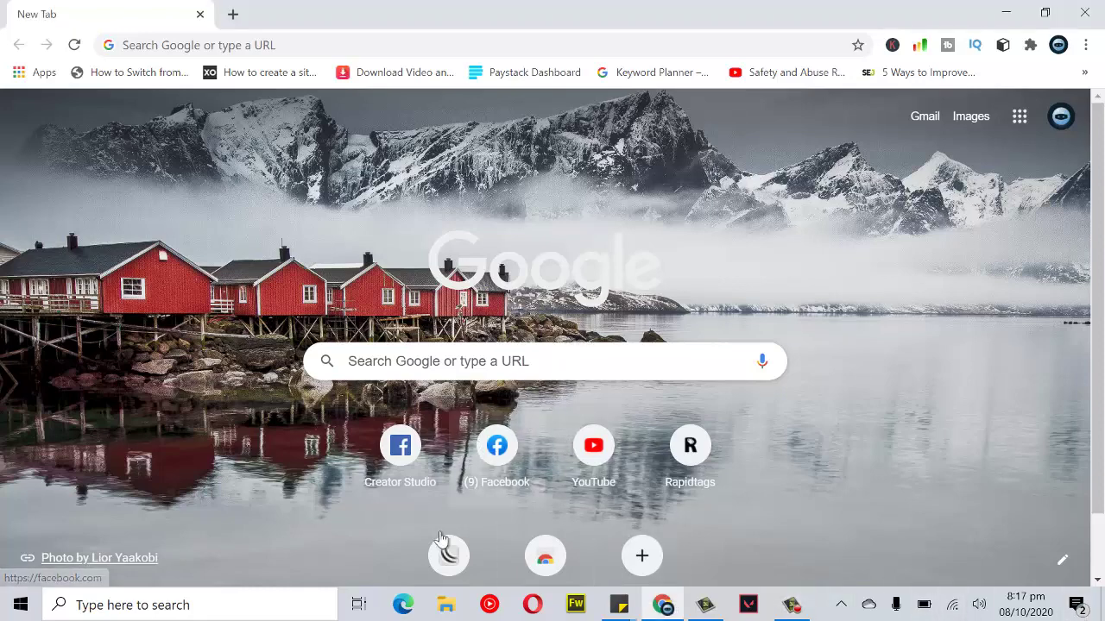
click(509, 453)
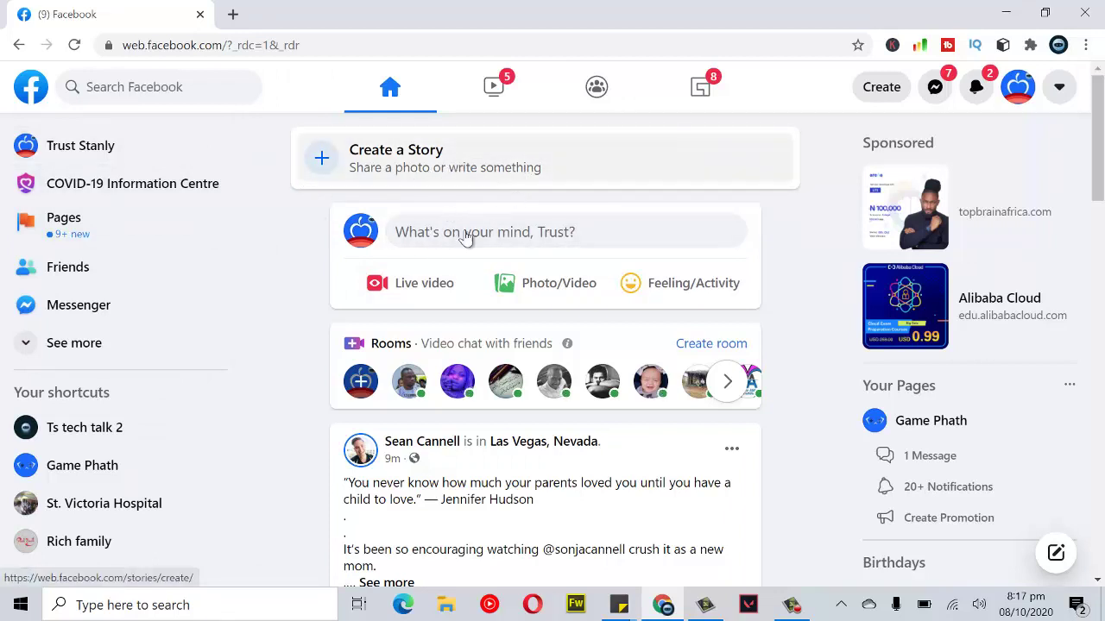
click(361, 158)
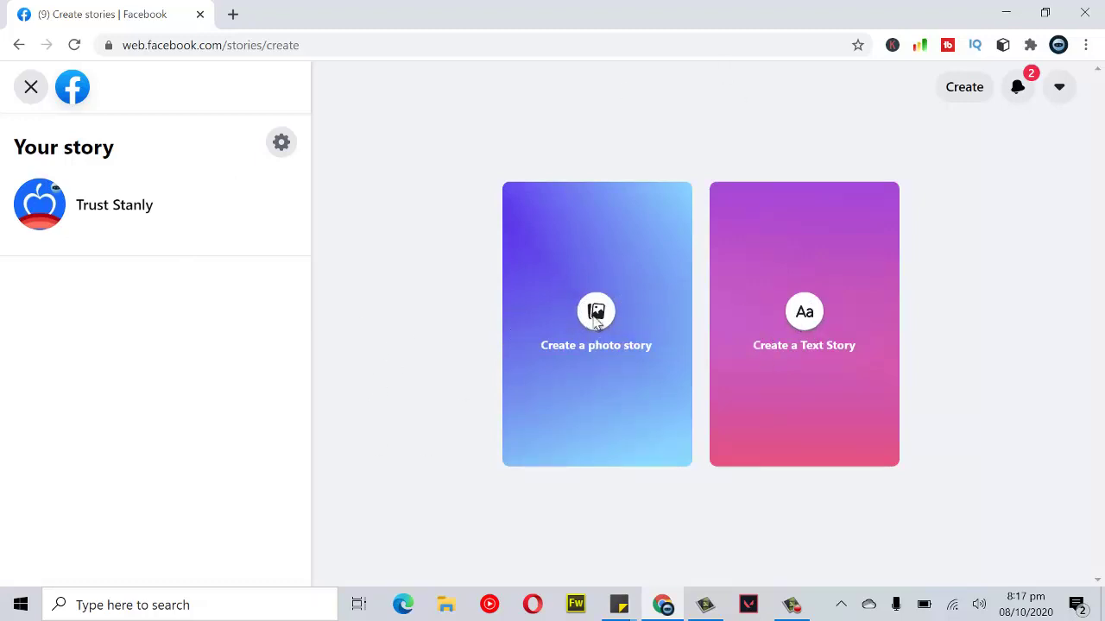
click(596, 314)
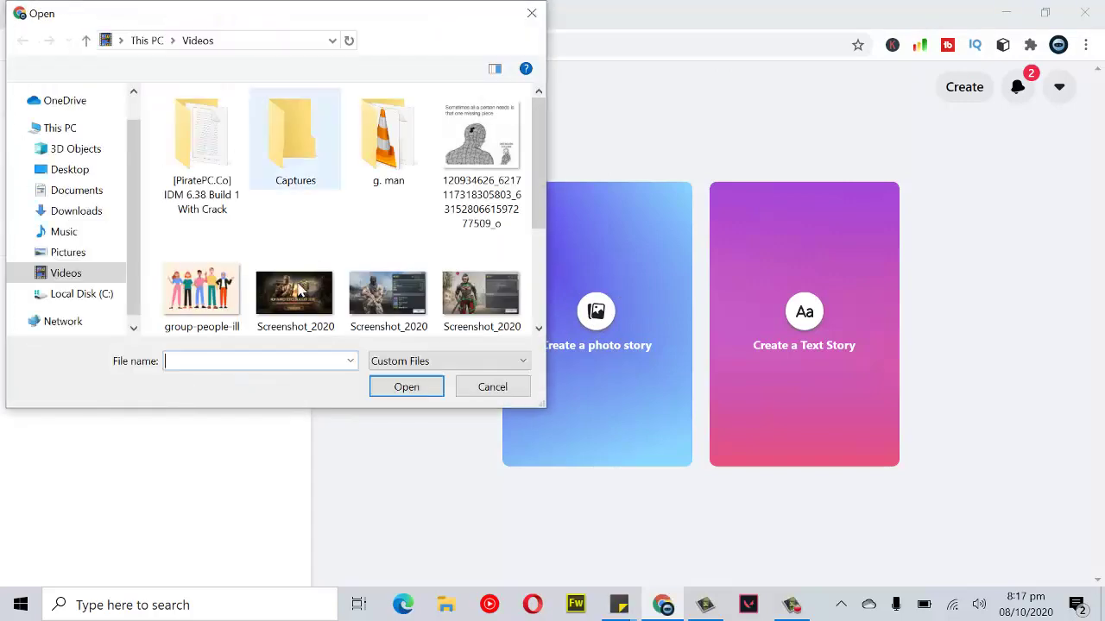
click(229, 269)
click(434, 393)
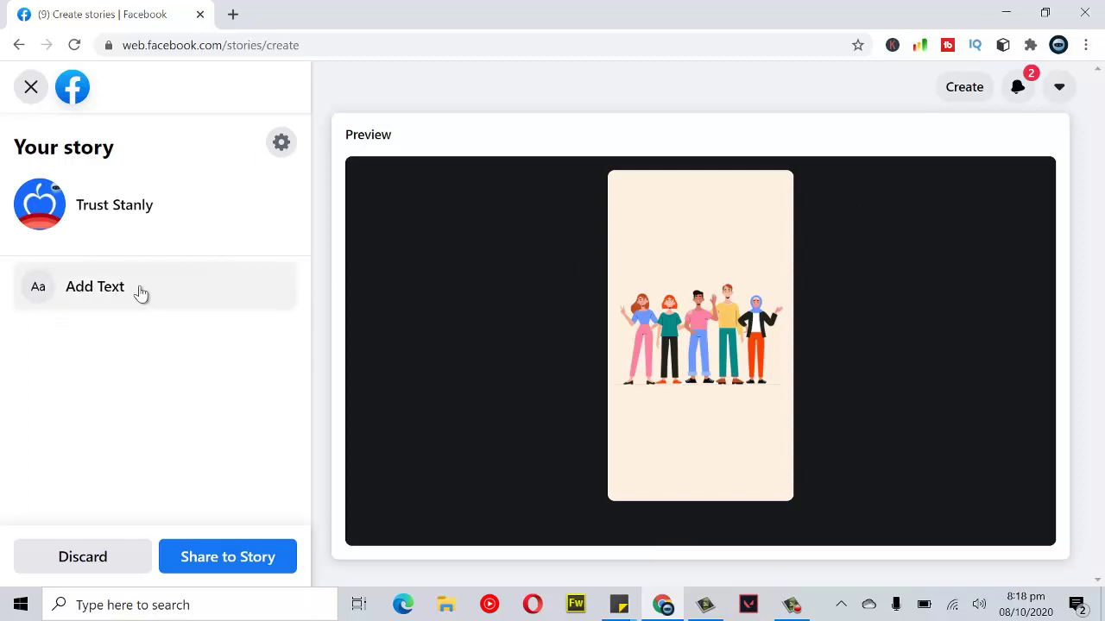
- Add the text "Hello group" to the story in the Headline font and color it dark blue
click(73, 292)
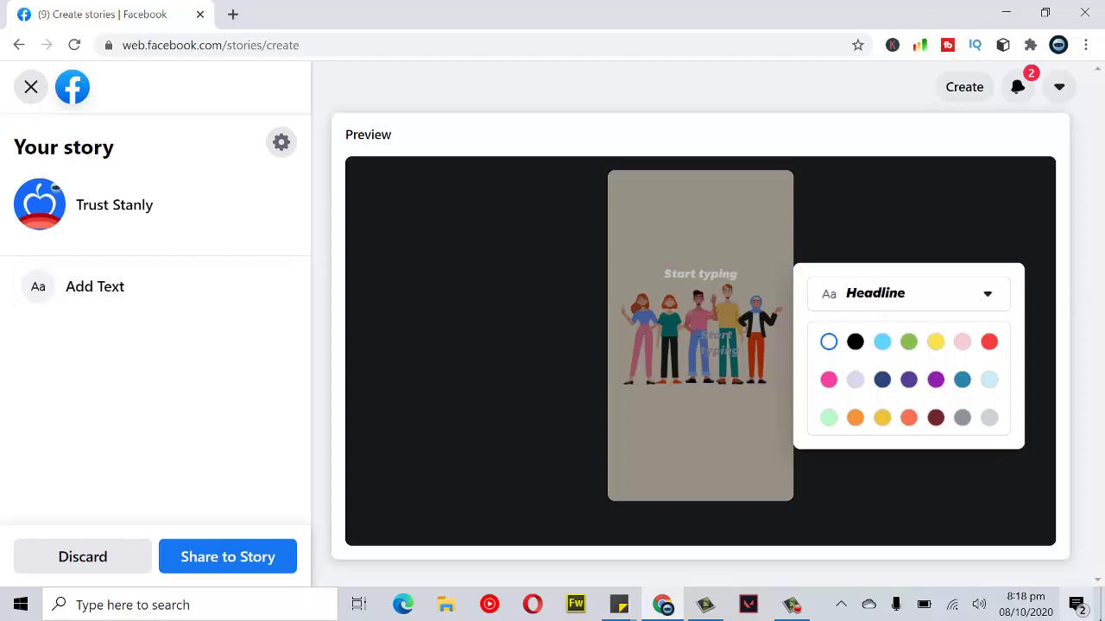
text(Hello)
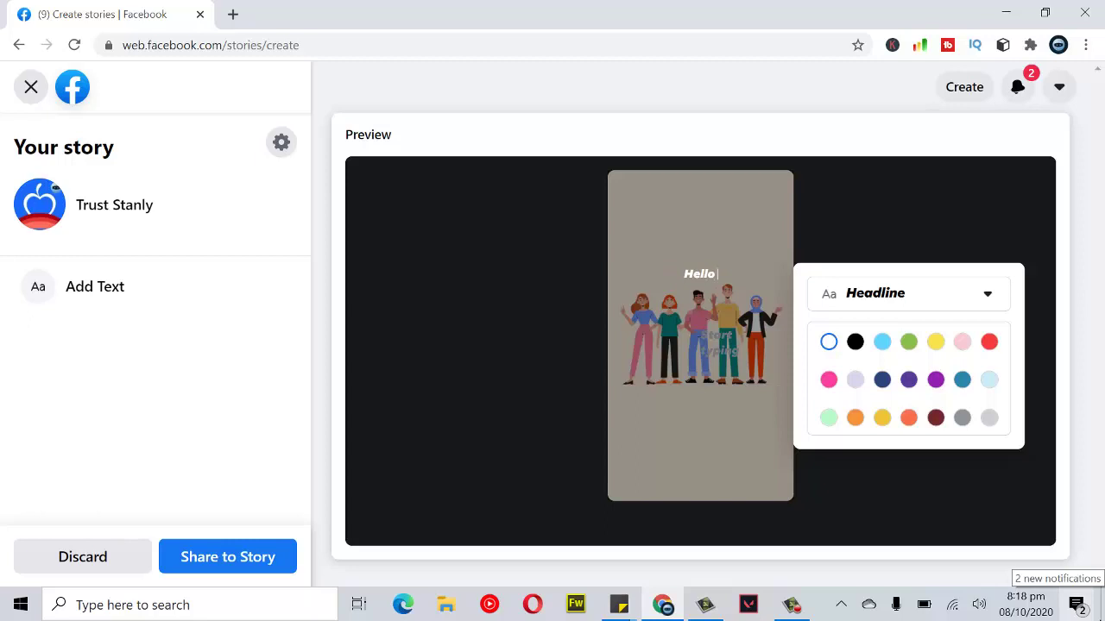
text( group)
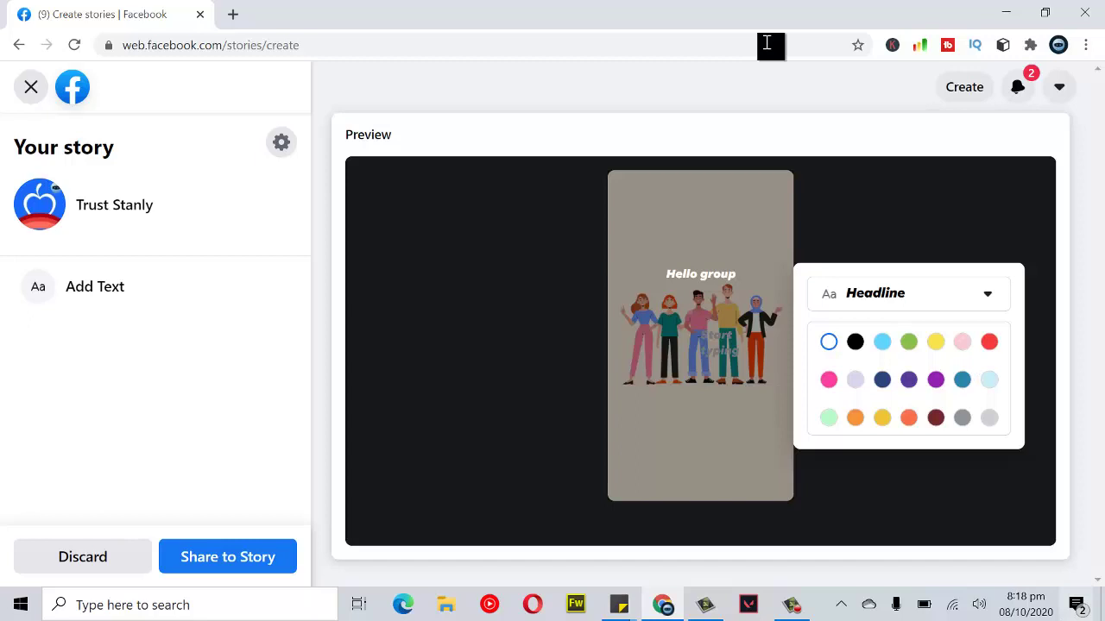
click(989, 345)
click(908, 381)
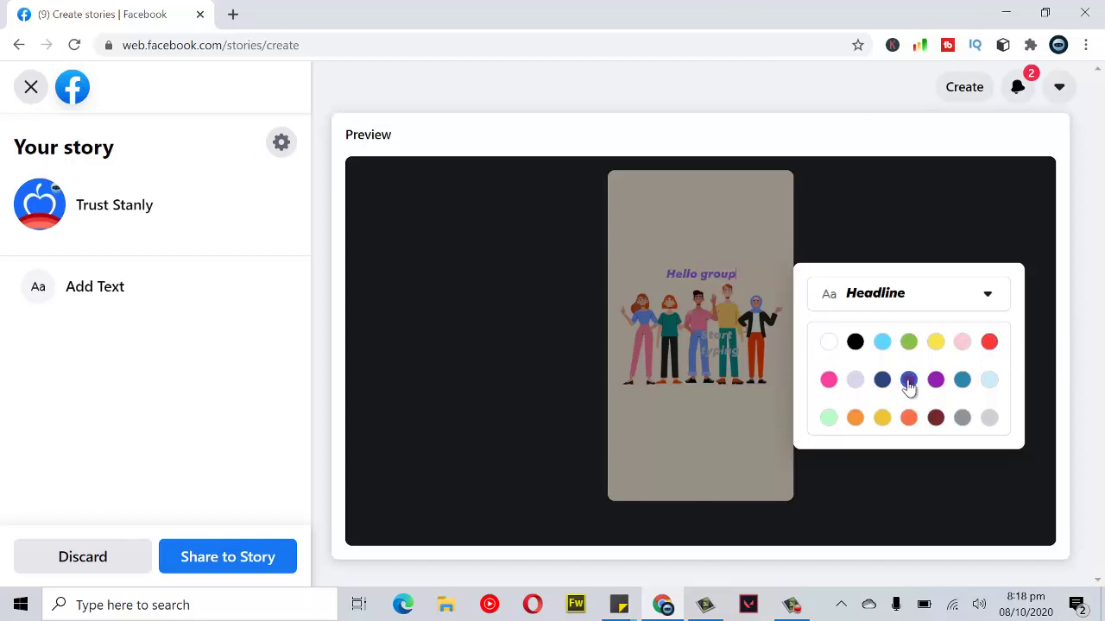
click(942, 221)
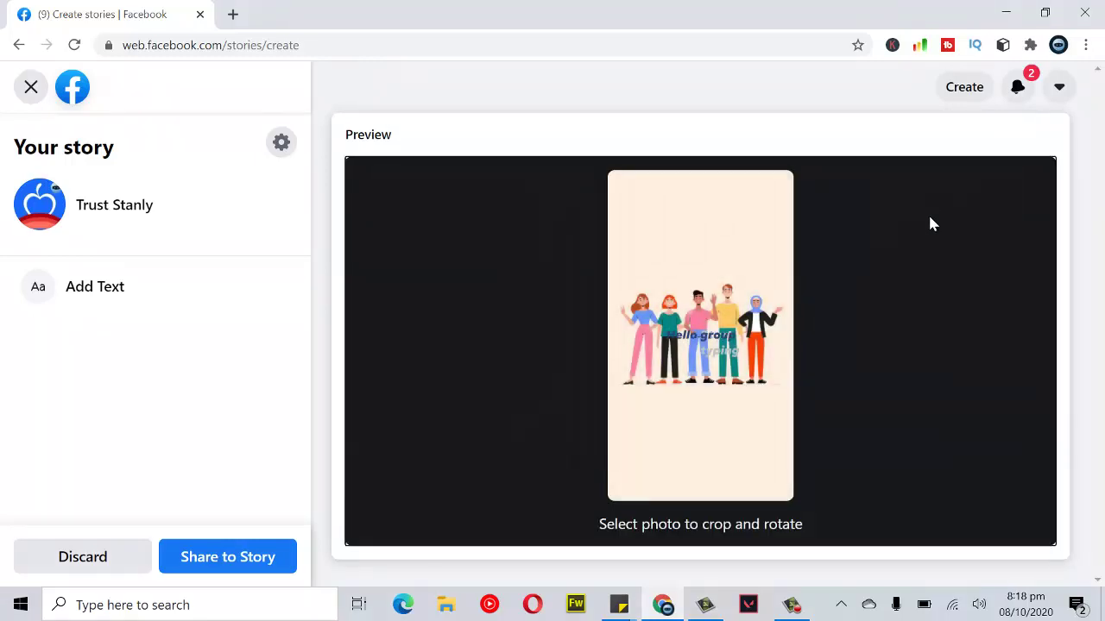
- Place the "Hello group" text centred just above the people and remove the empty text box
drag(731, 308, 732, 226)
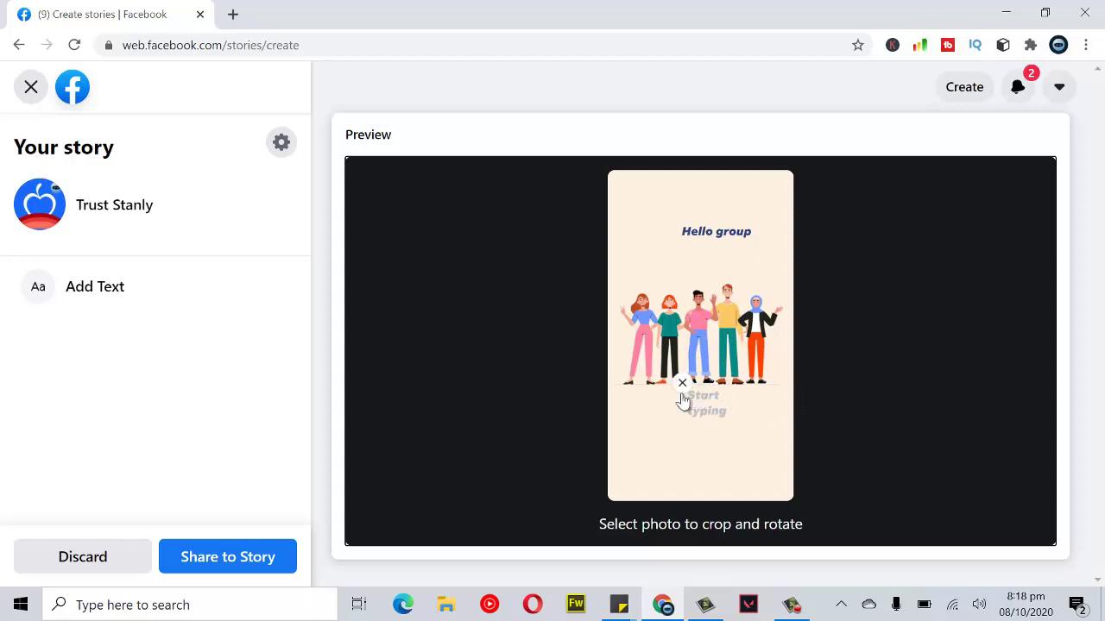
click(682, 385)
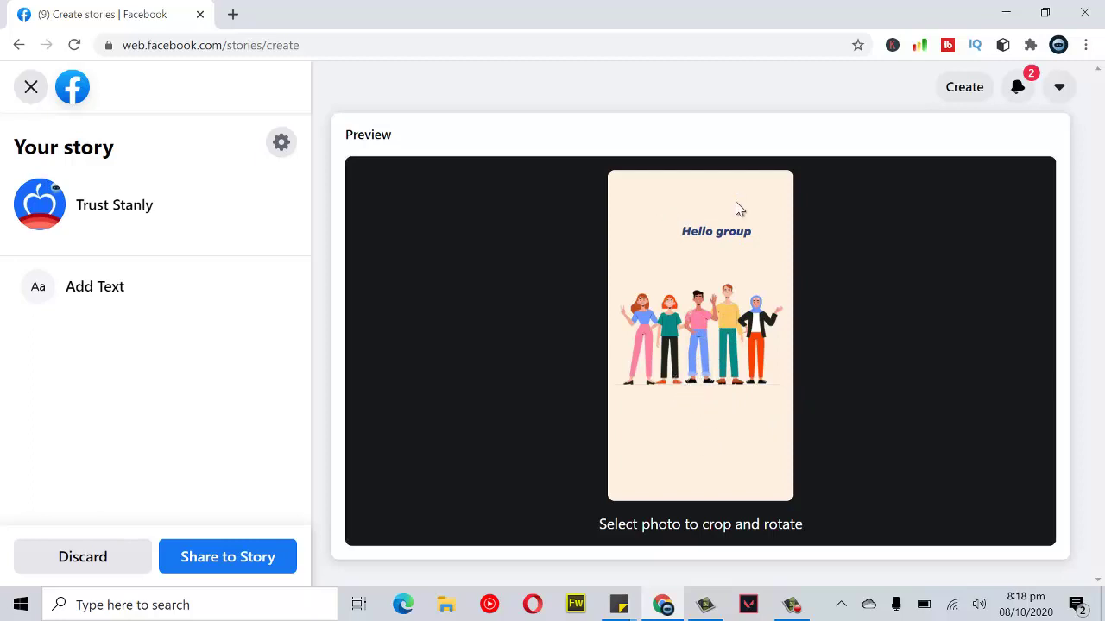
drag(708, 239, 695, 269)
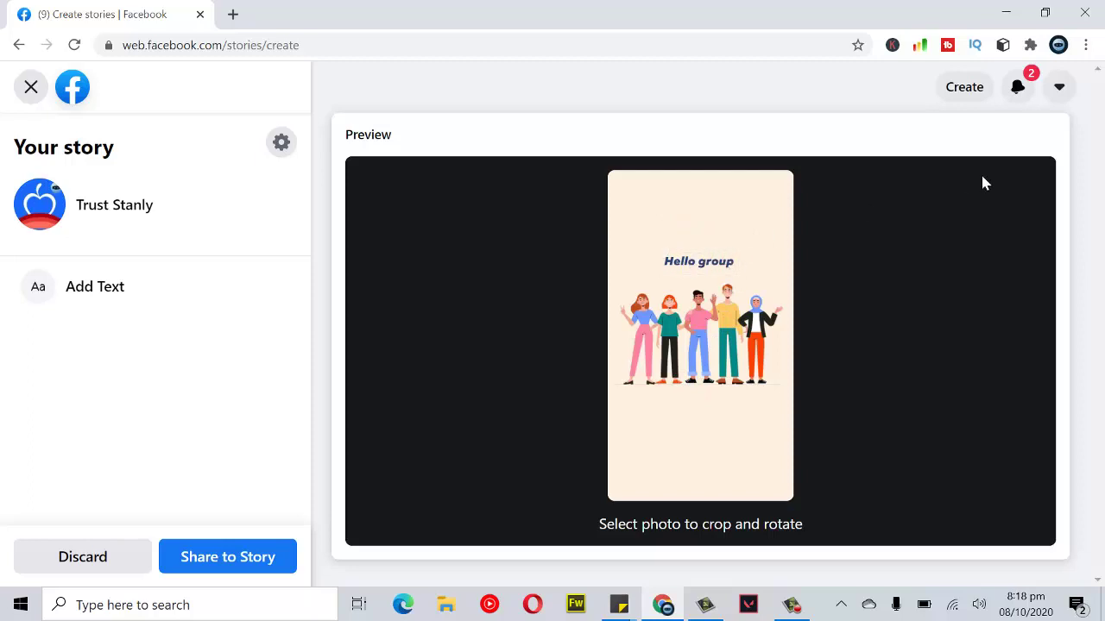
- Share the finished photo story
click(186, 557)
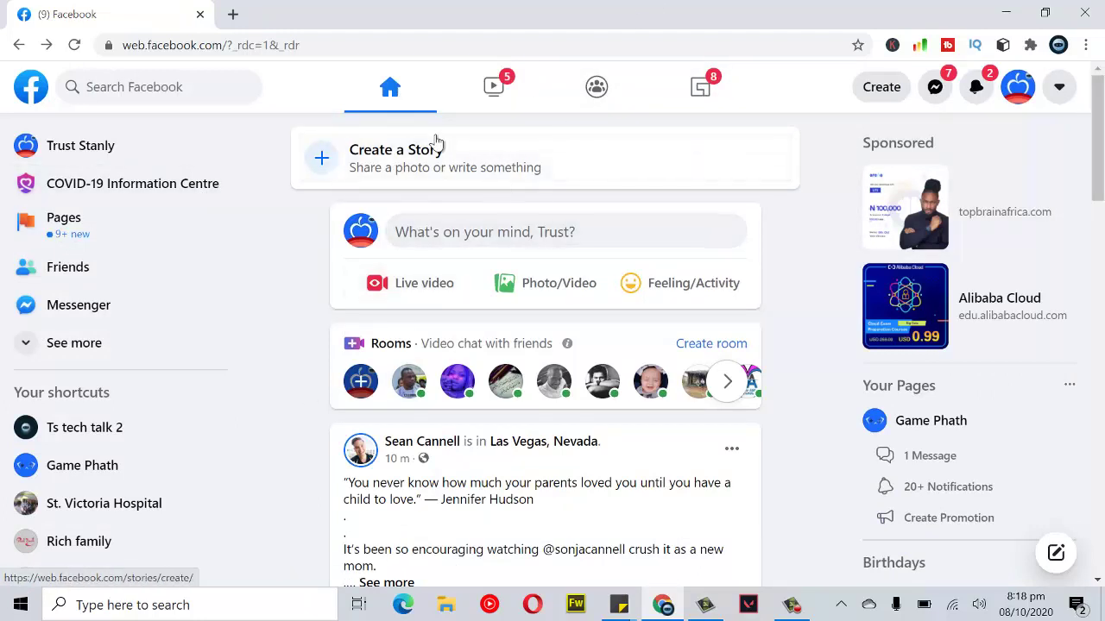
click(535, 139)
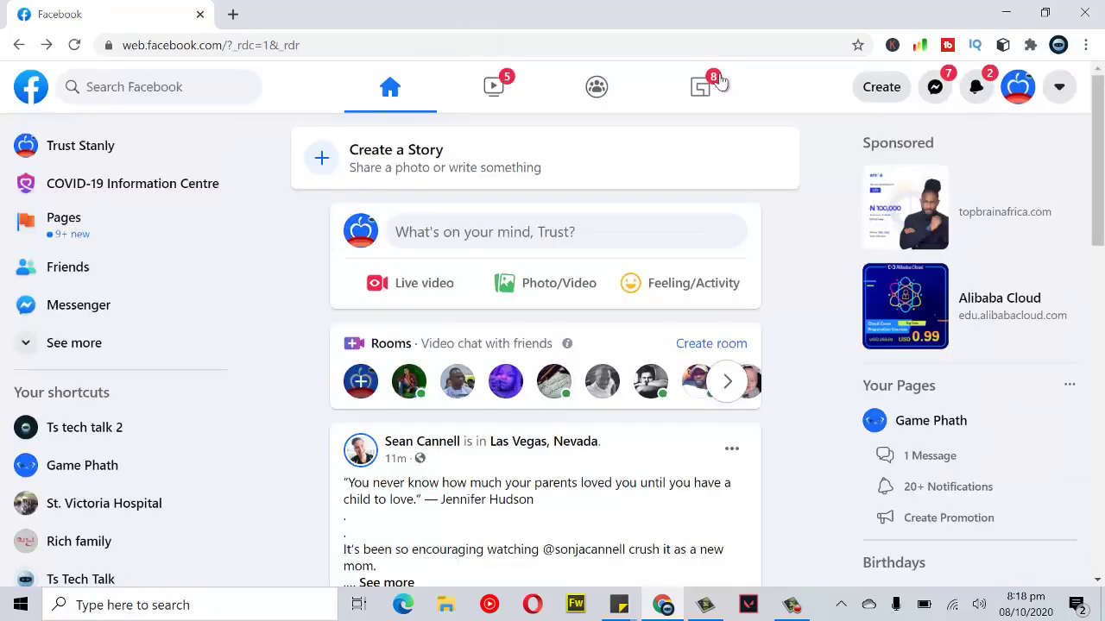
click(440, 164)
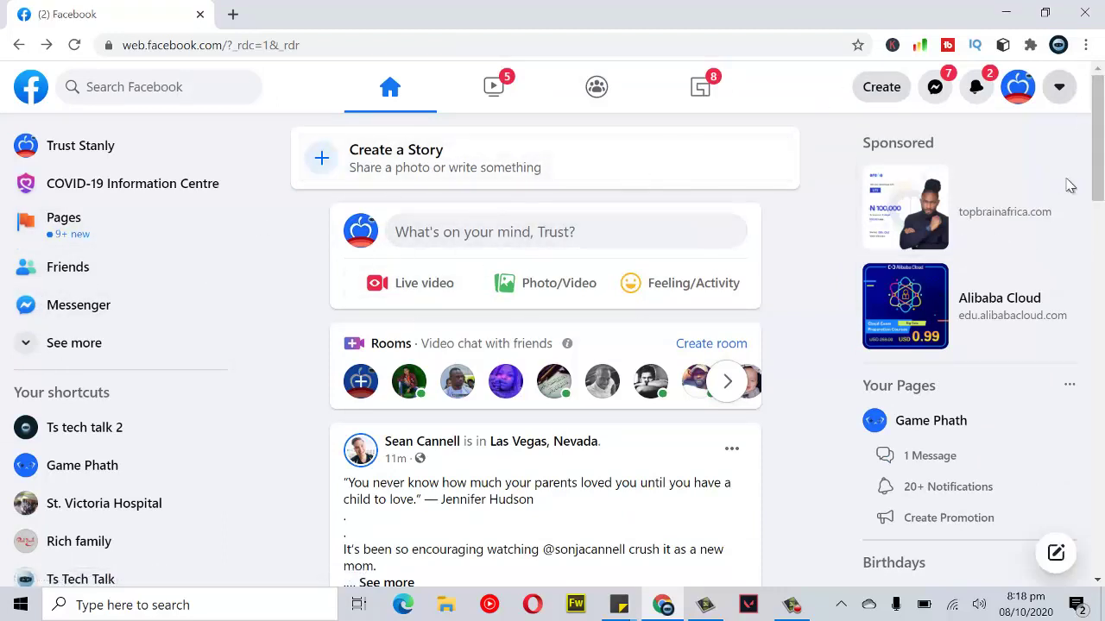
- Open your own profile and go through its photos section to the story archive
click(1019, 91)
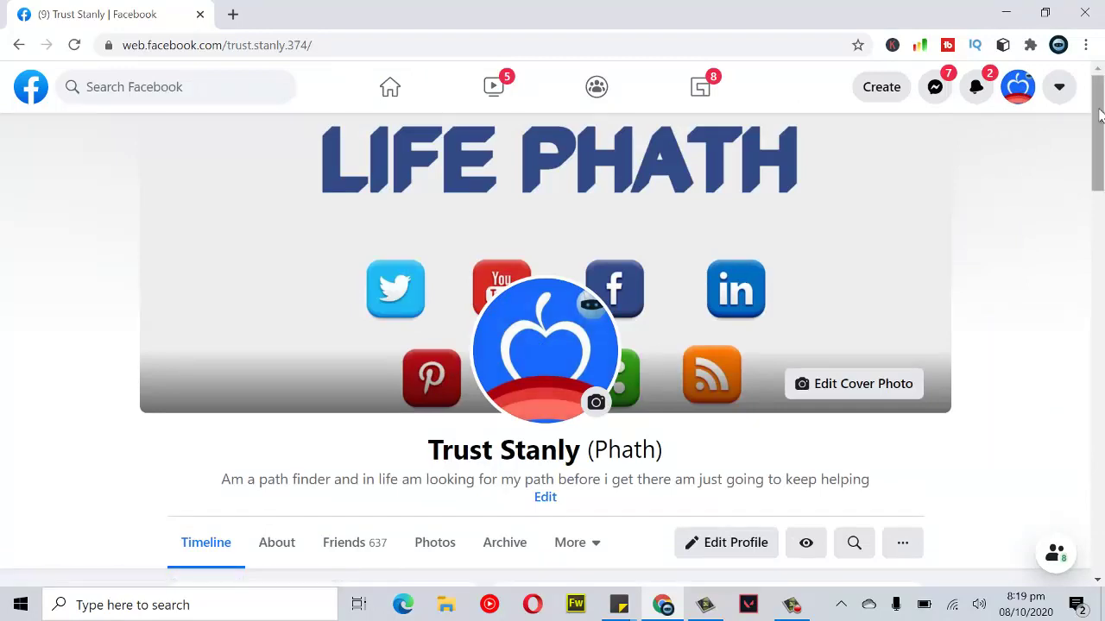
scroll(528, 262, down, 3)
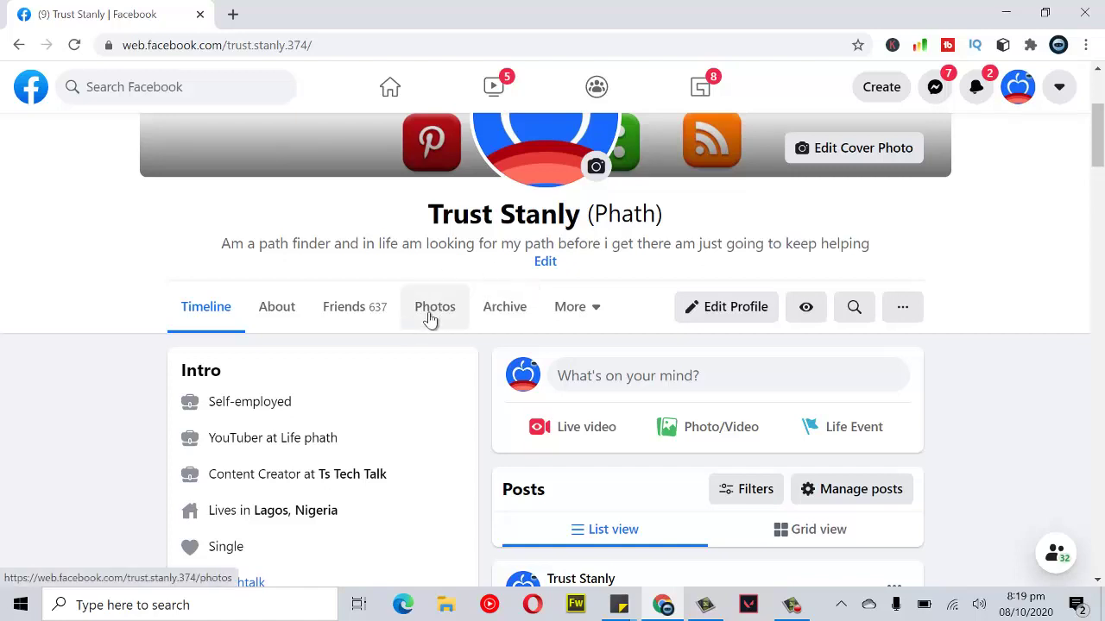
click(430, 319)
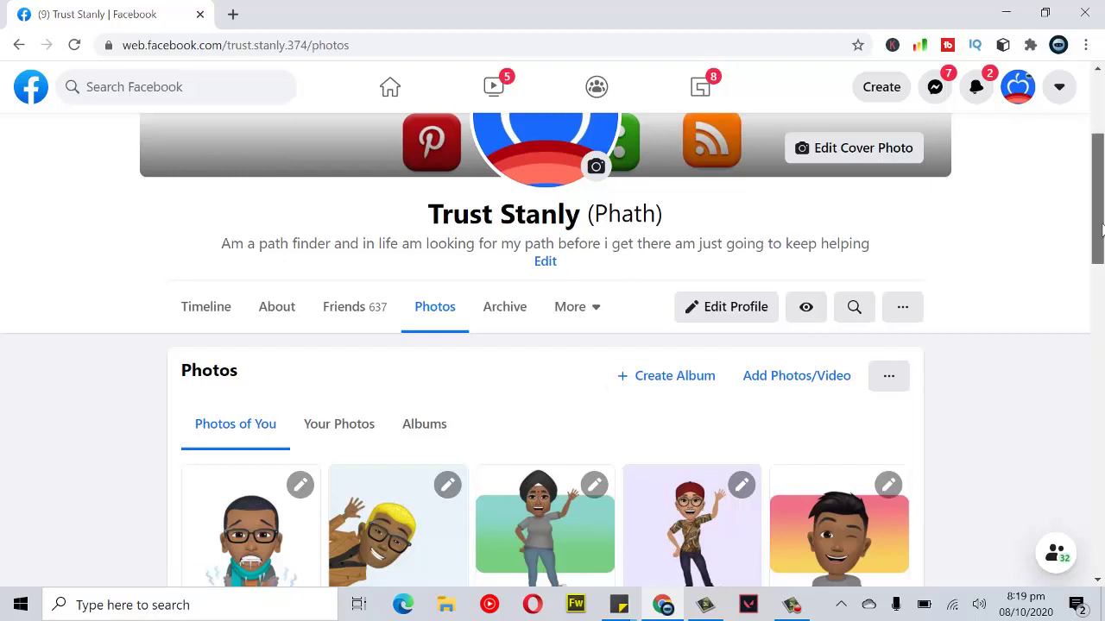
drag(1100, 222, 1100, 276)
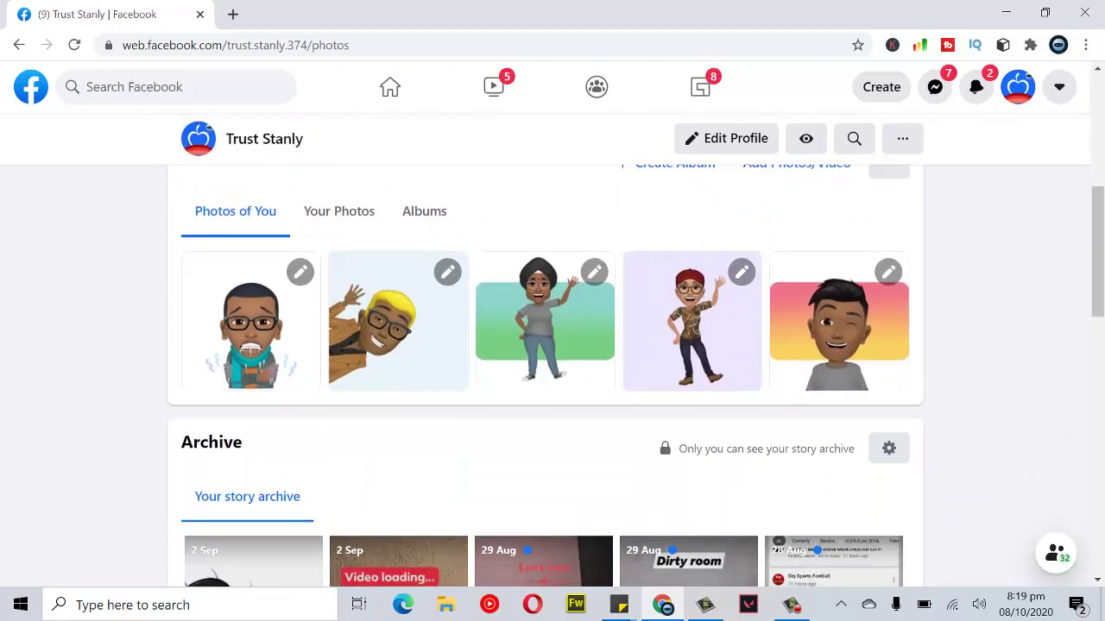
click(1102, 359)
scroll(1102, 359, down, 2)
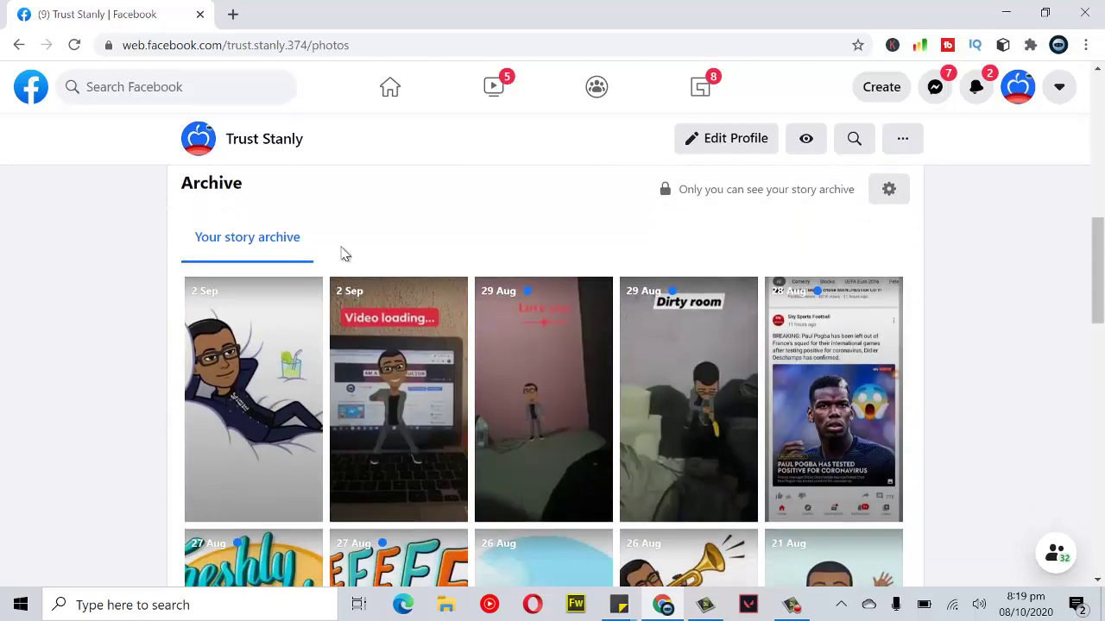
click(231, 192)
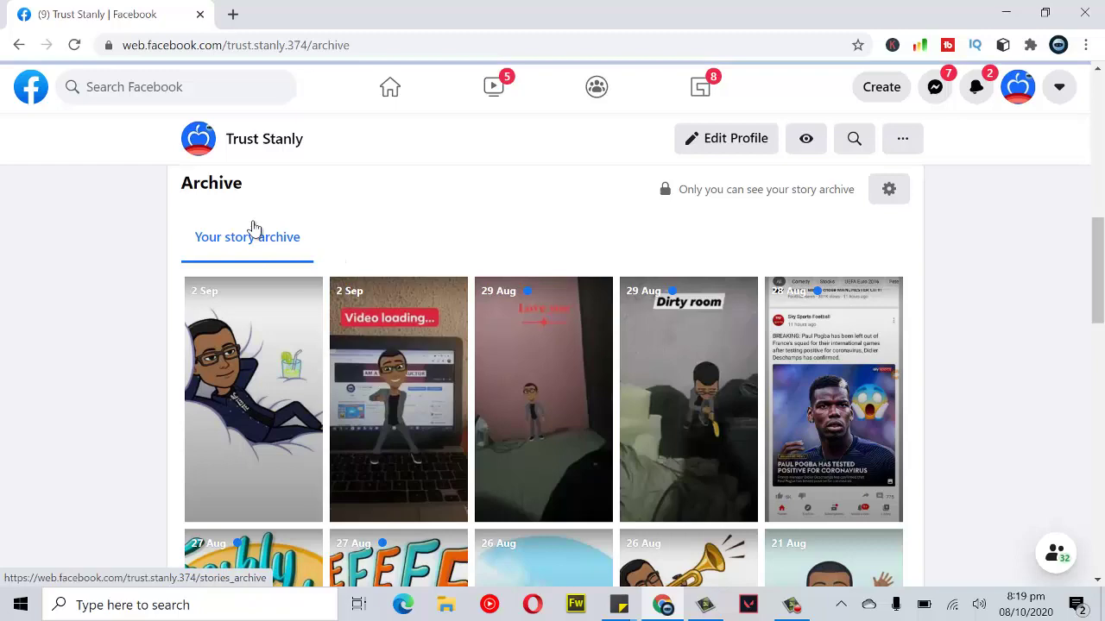
- Look through the story archive and the profile sections below it, including the videos
scroll(360, 217, down, 3)
scroll(505, 158, up, 6)
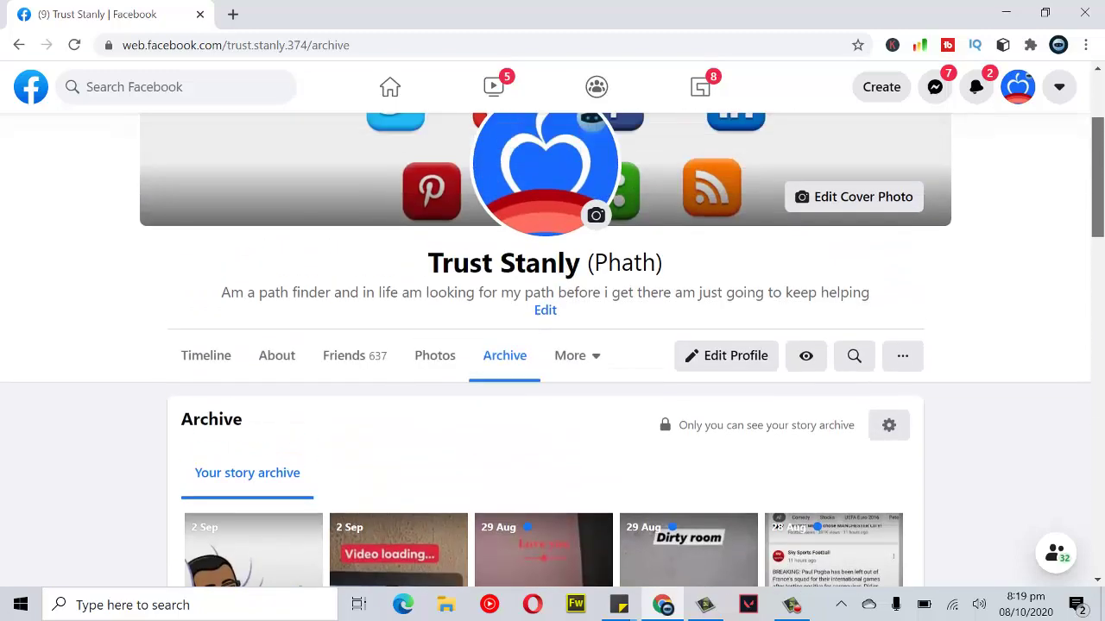
drag(1100, 173, 1100, 565)
drag(1098, 447, 1093, 613)
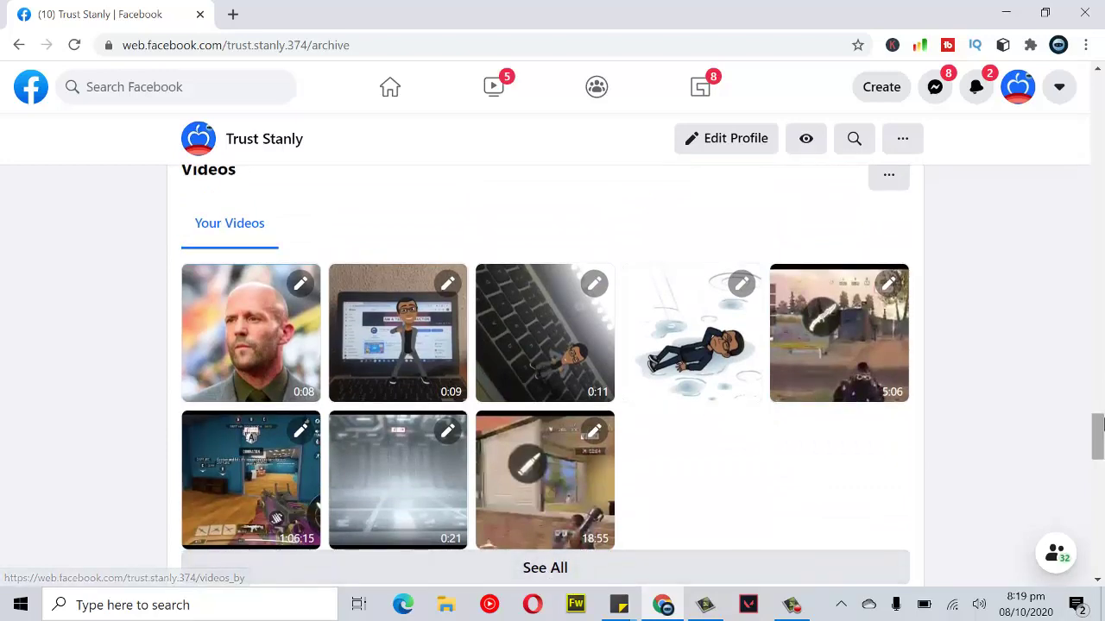
drag(1097, 436, 1098, 160)
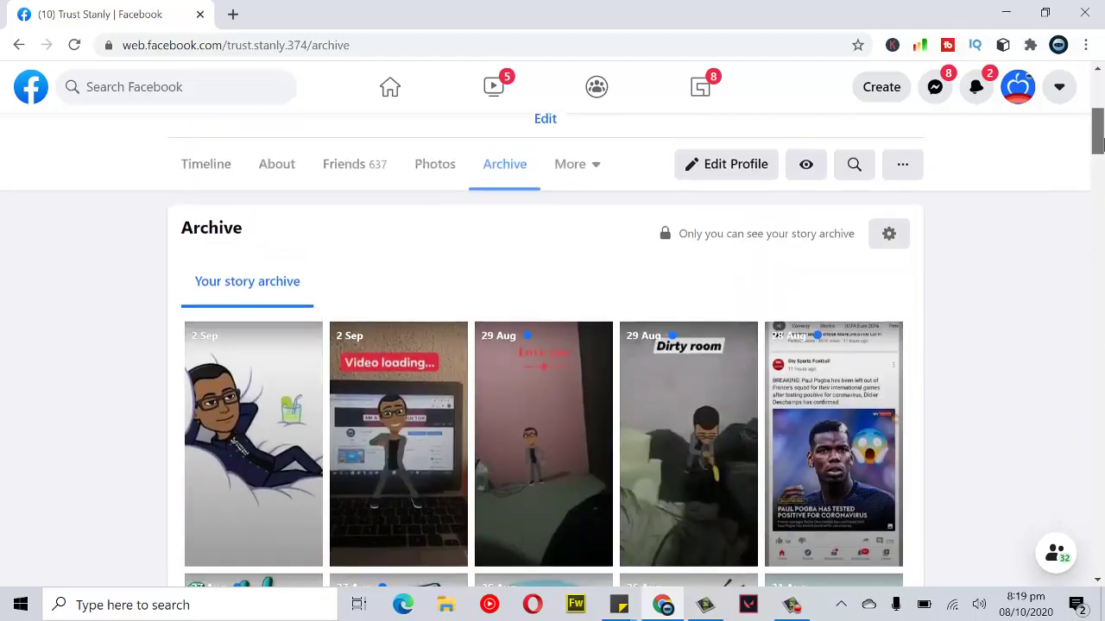
drag(1097, 142, 1098, 140)
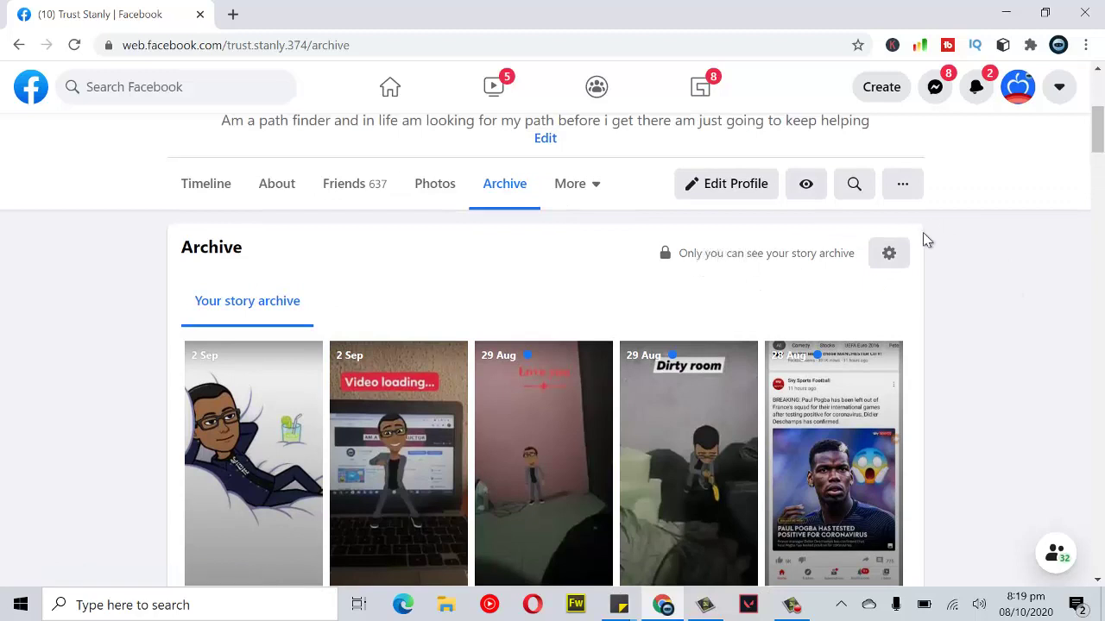
- Review the story archive setting, the muted stories and the story privacy options, leaving without saving and returning to the archived stories
click(889, 252)
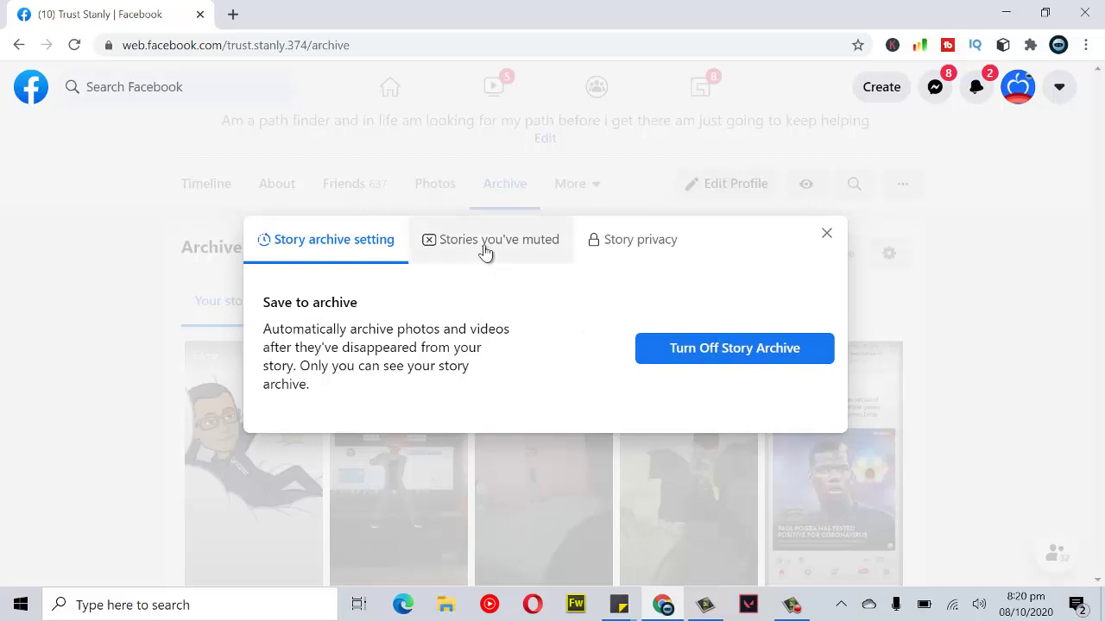
click(484, 249)
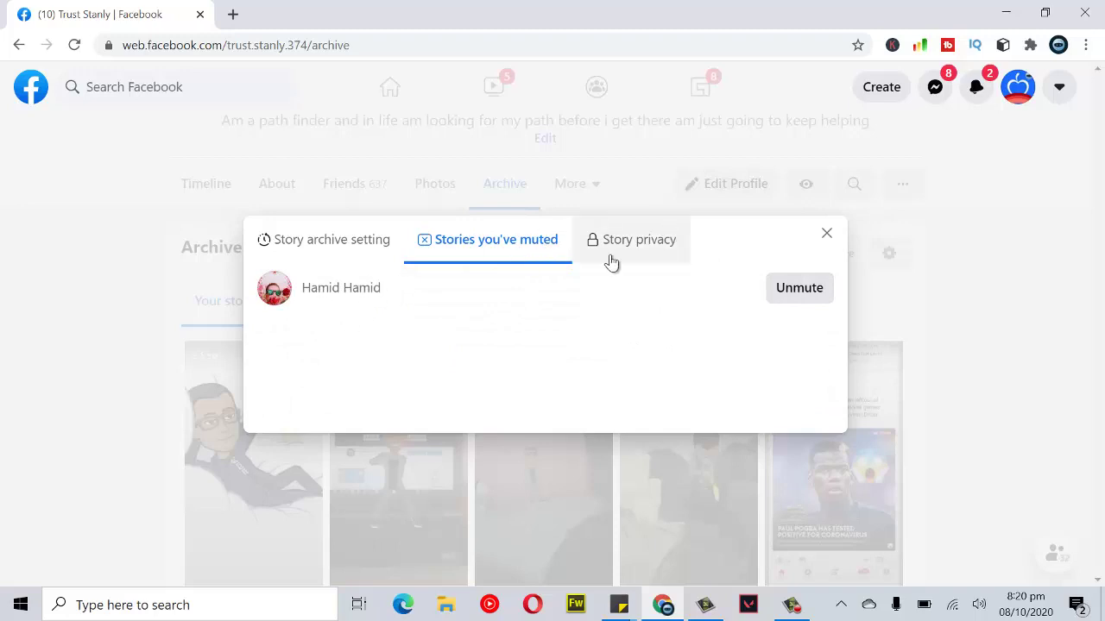
click(638, 253)
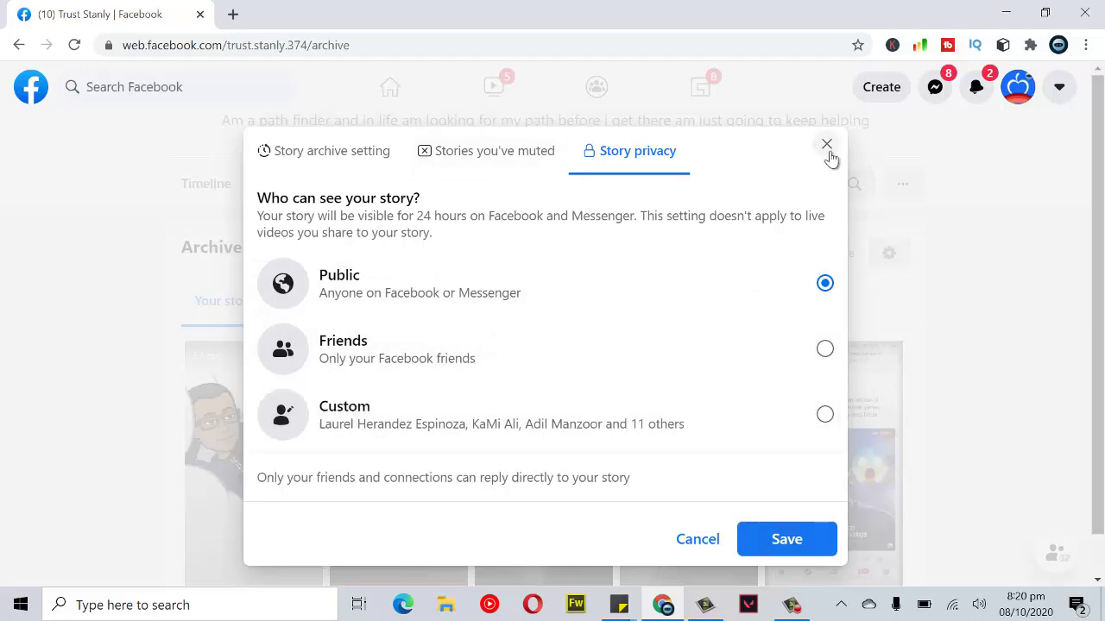
click(827, 146)
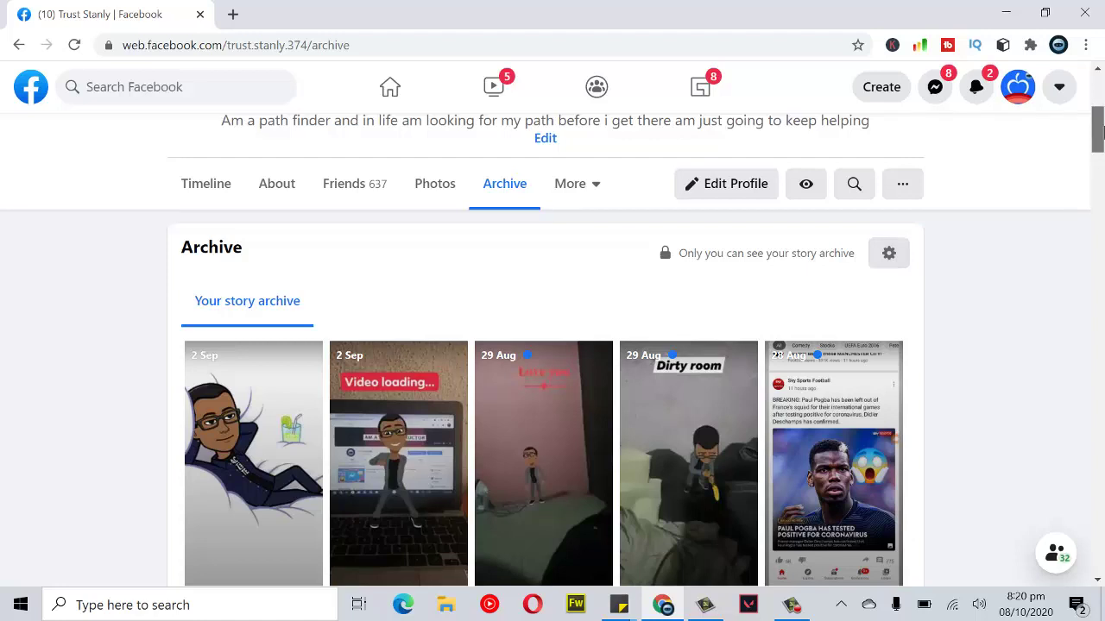
drag(1097, 129, 1099, 140)
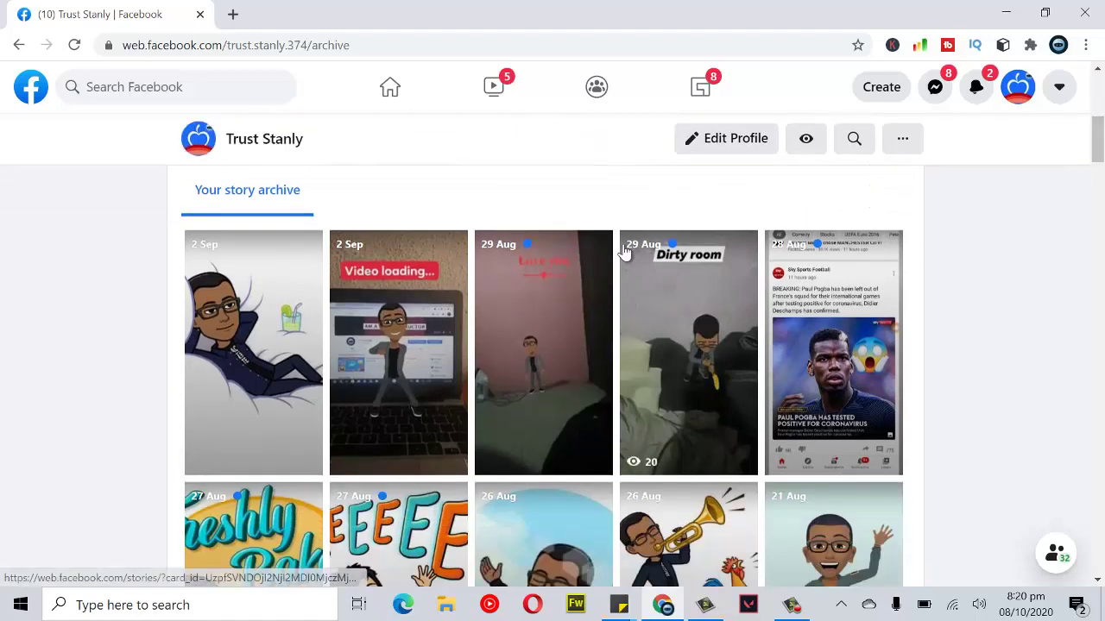